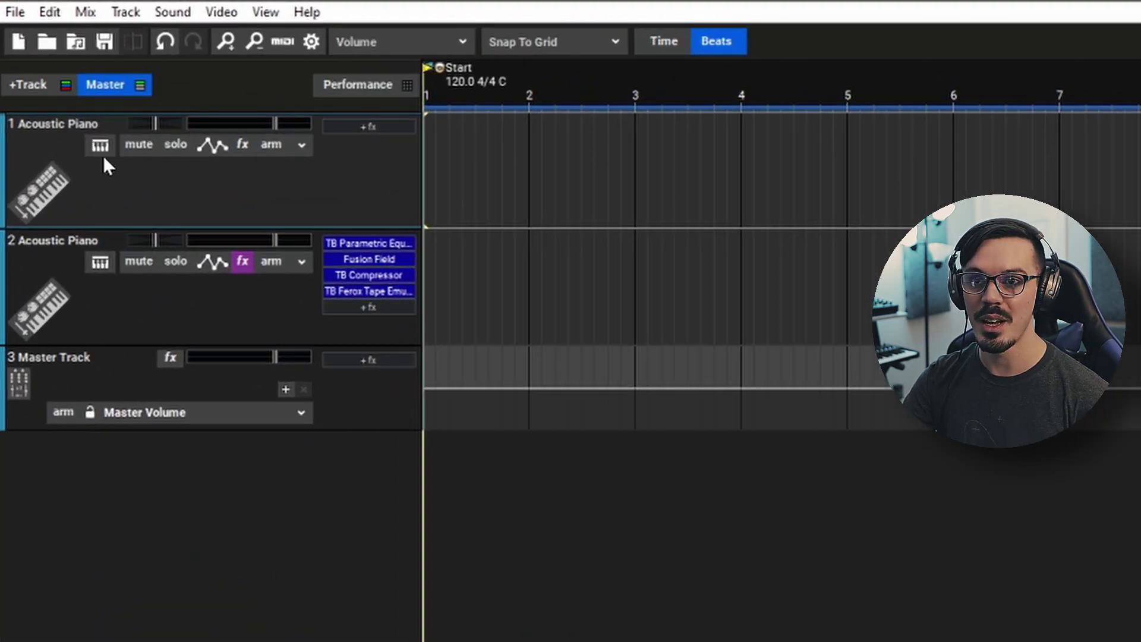
- Show track 1's Acoustic Piano instrument details with its Stereo Grand synth layer and effects
{"action": "left_click", "coordinate": [100, 146]}
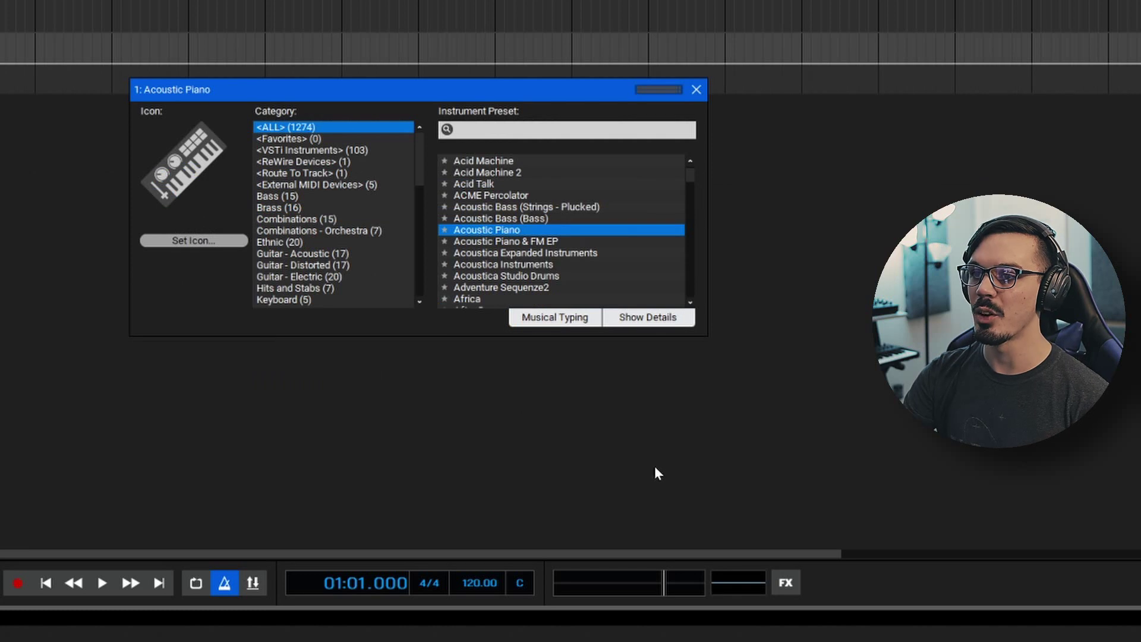
{"action": "left_click", "coordinate": [657, 326]}
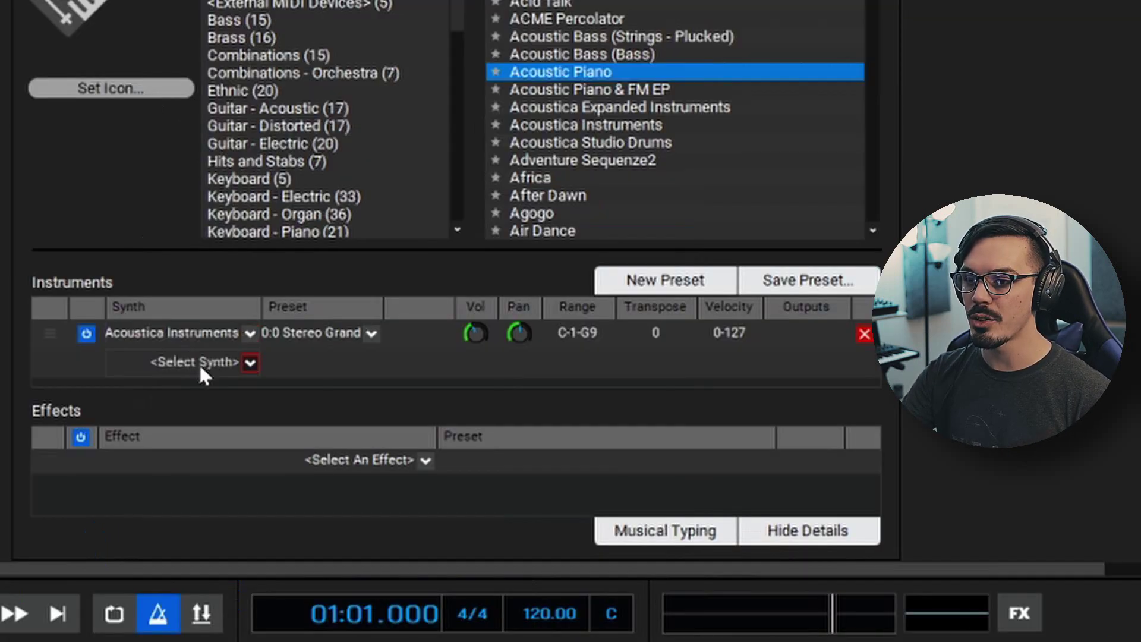
- Add two Acoustica Expanded Instruments layers beneath the Stereo Grand piano layer
{"action": "left_click", "coordinate": [204, 372]}
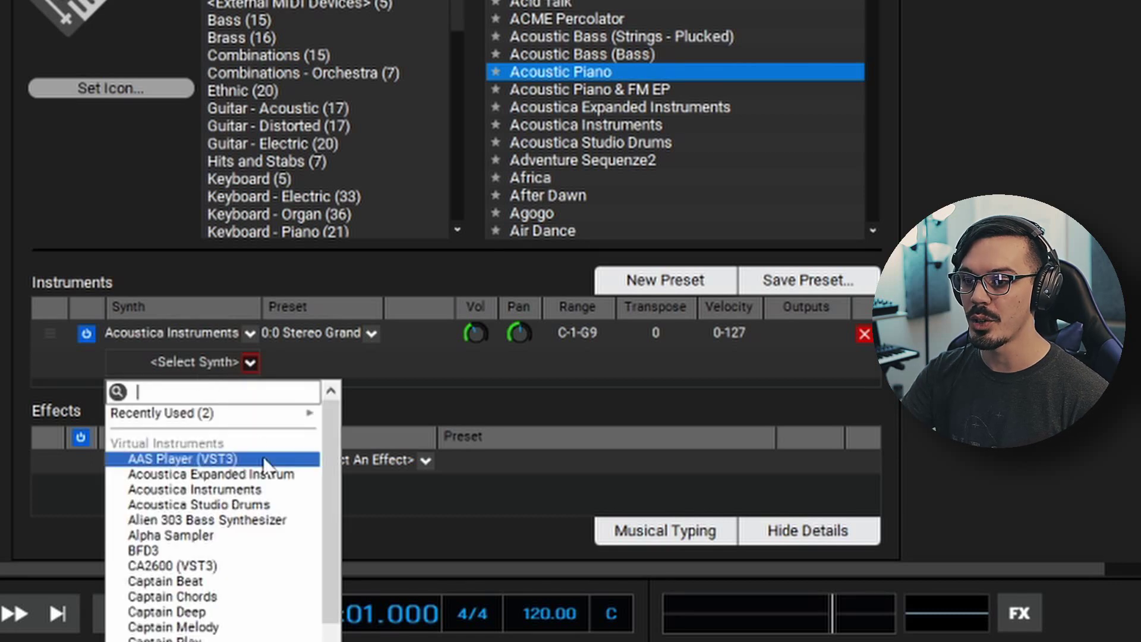
{"action": "left_click", "coordinate": [270, 476]}
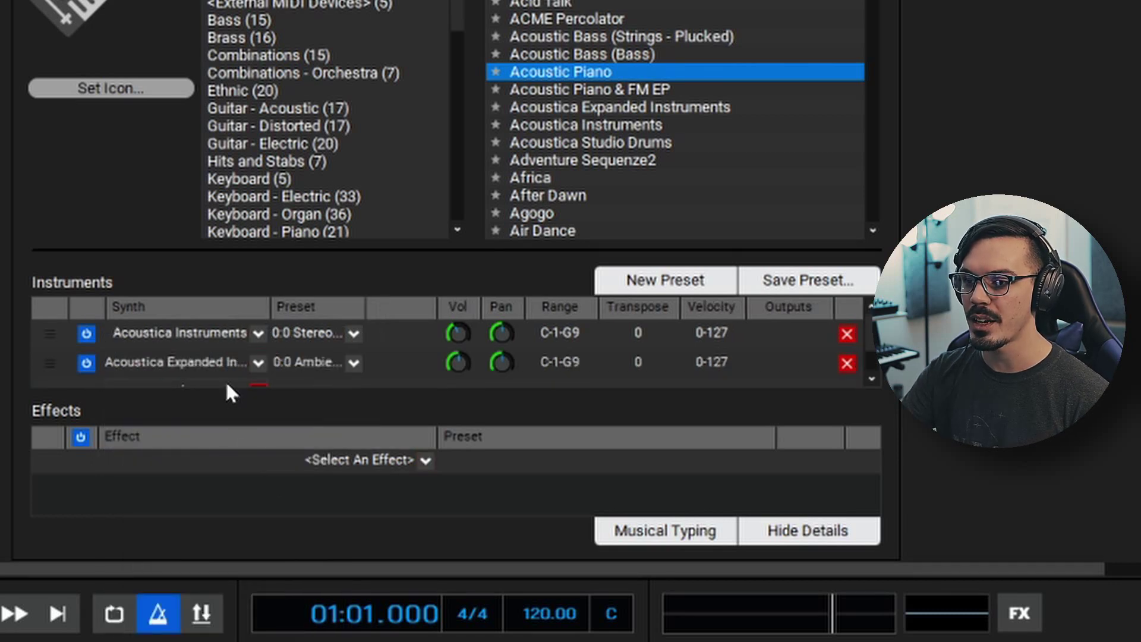
{"action": "left_click", "coordinate": [228, 388]}
{"action": "left_click", "coordinate": [233, 501]}
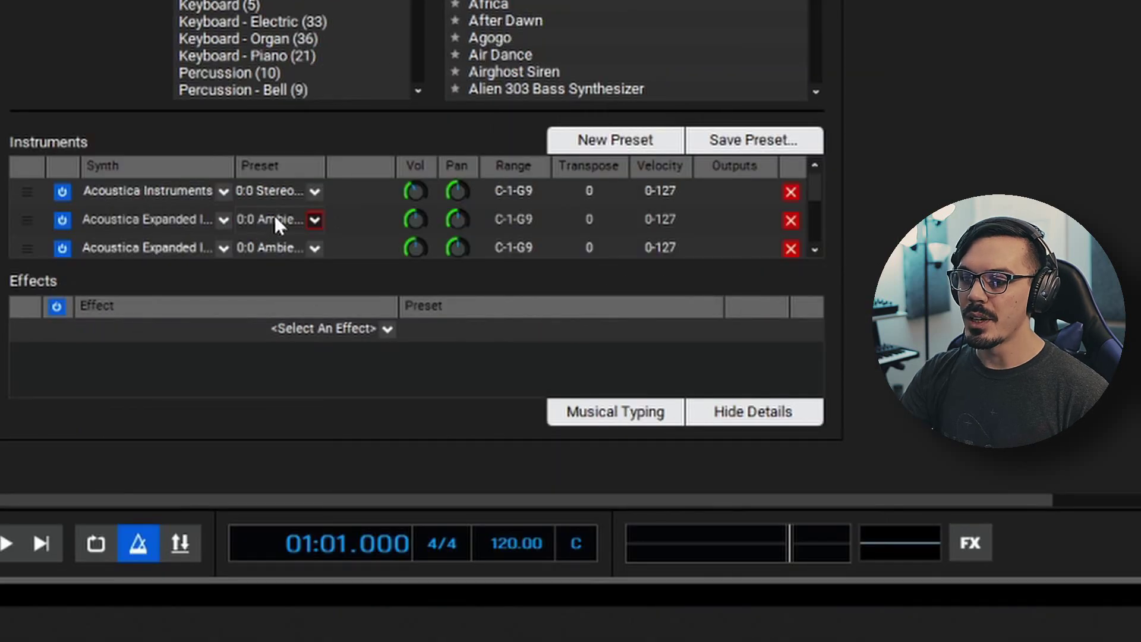
- Set each string layer's preset to 0:64 Hall Strings Slow
{"action": "left_click", "coordinate": [275, 219]}
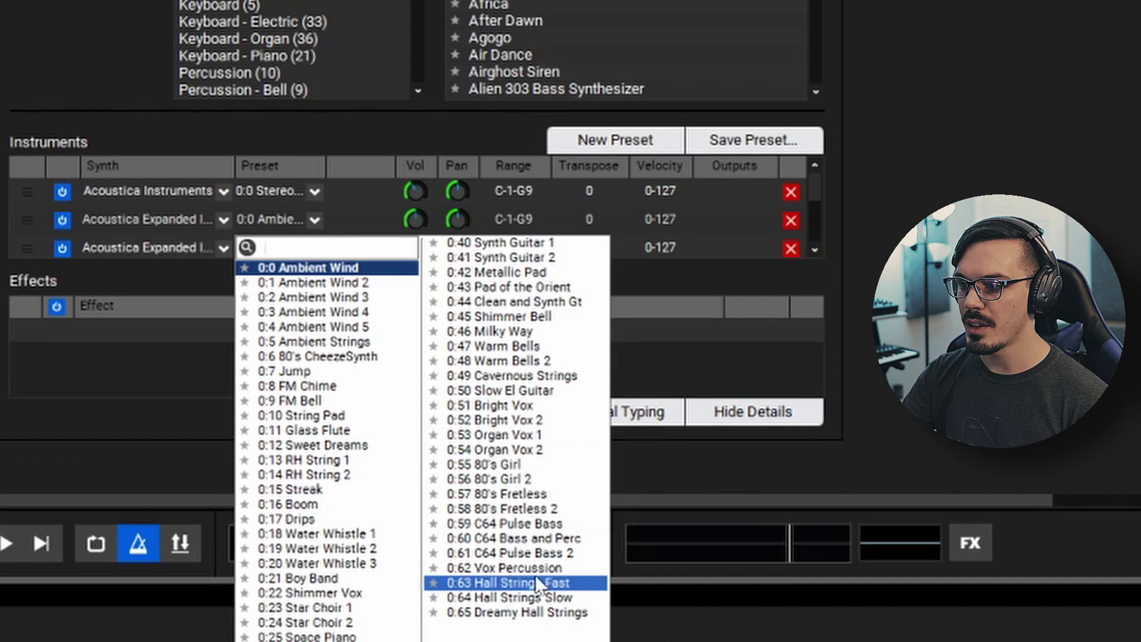
{"action": "left_click", "coordinate": [548, 597]}
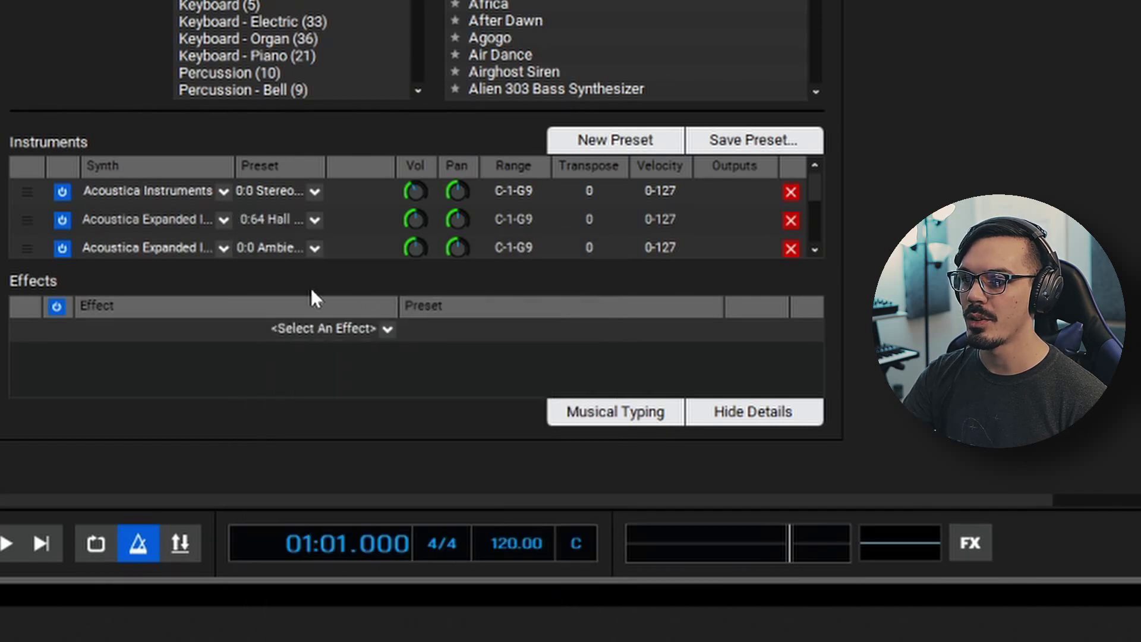
{"action": "left_click", "coordinate": [280, 249]}
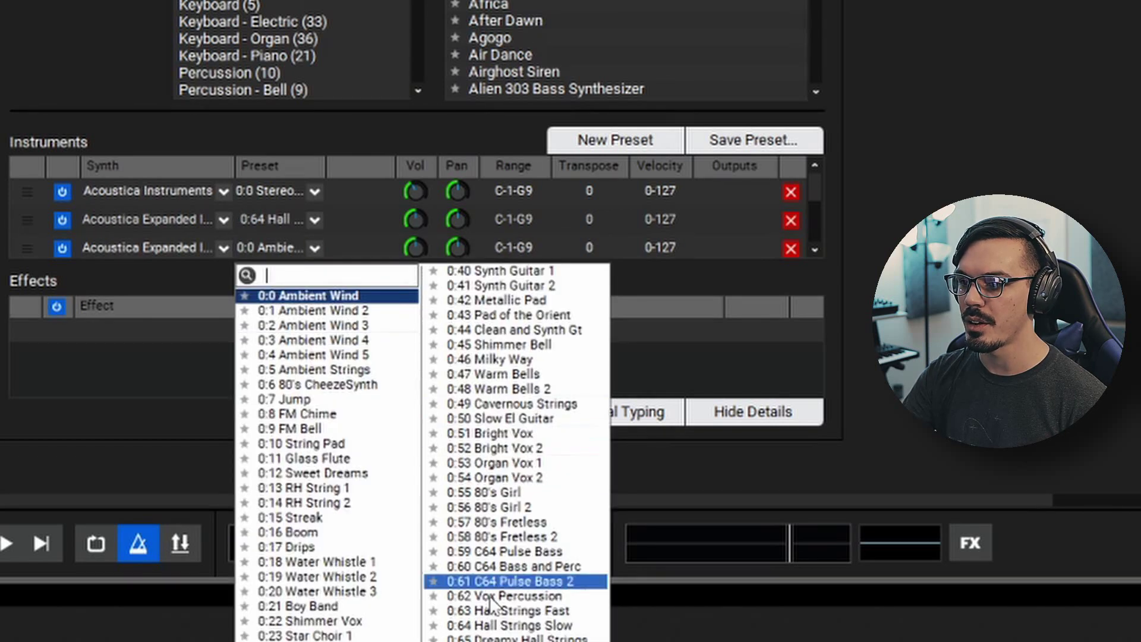
{"action": "left_click", "coordinate": [506, 626]}
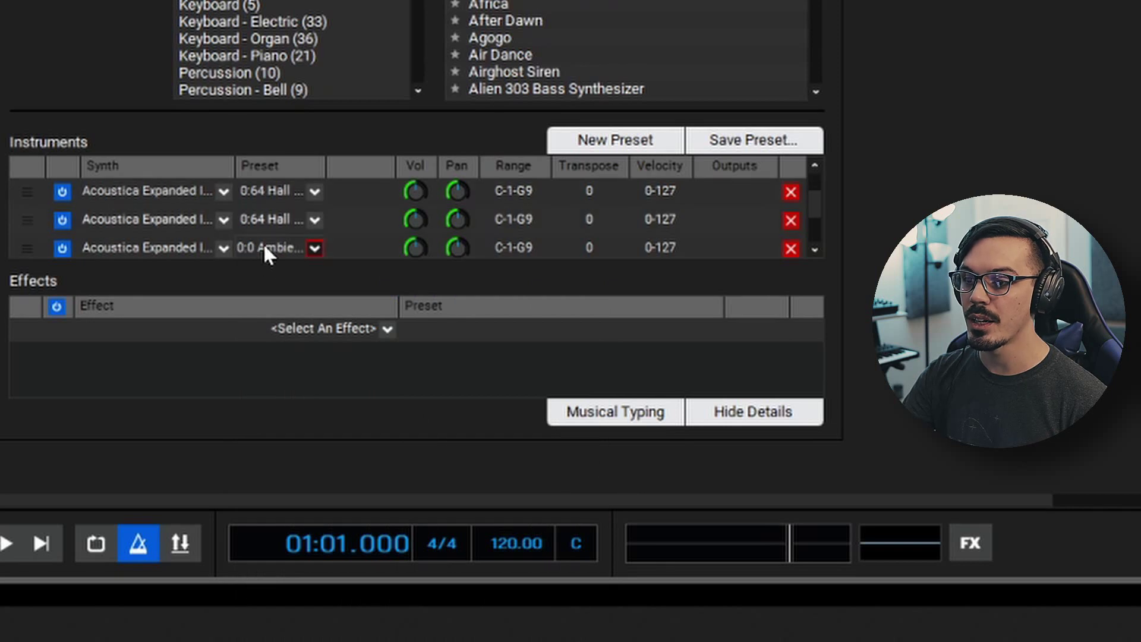
{"action": "left_click", "coordinate": [265, 246]}
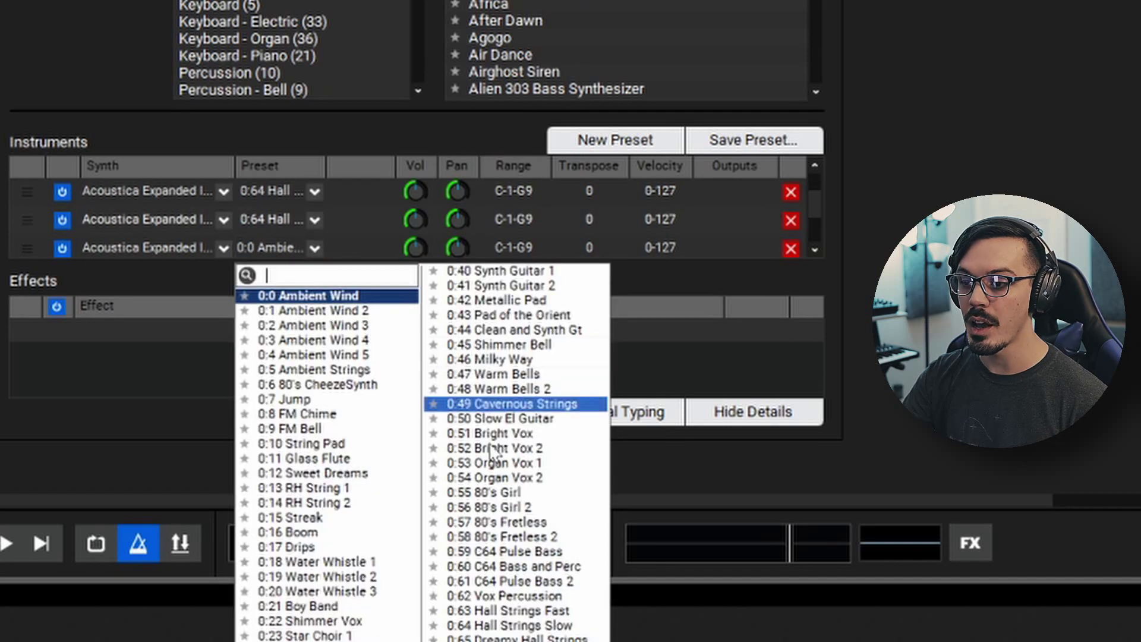
{"action": "left_click", "coordinate": [519, 625]}
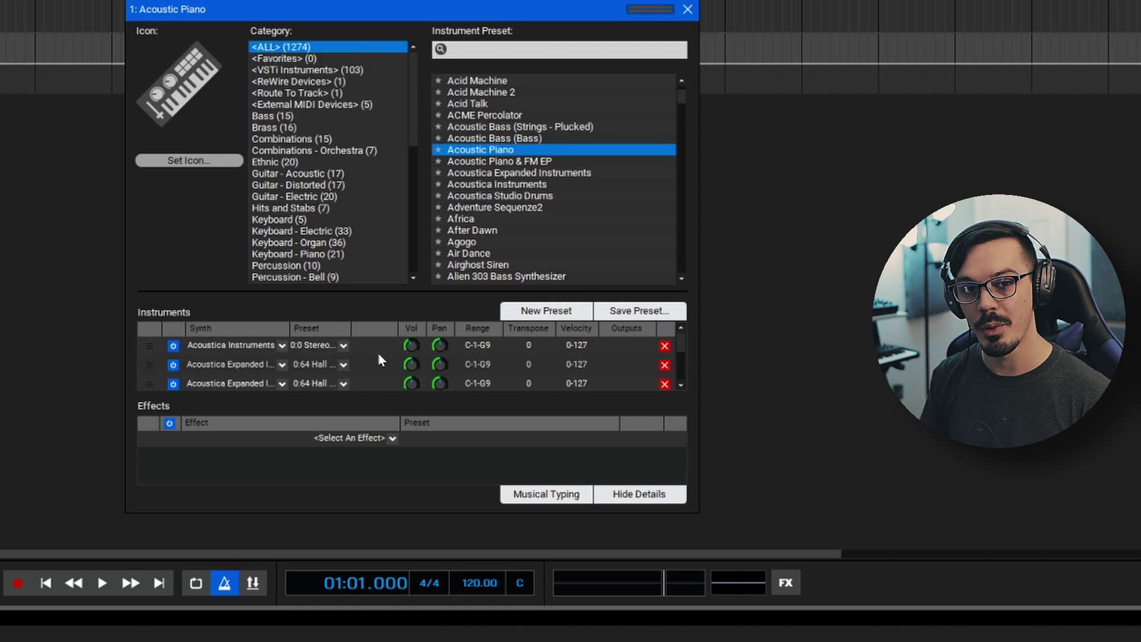
- Pull the Hall Strings layers' volume knobs to minimum, then back up to quieter levels
{"action": "left_click_drag", "start_coordinate": [411, 363], "coordinate": [408, 448]}
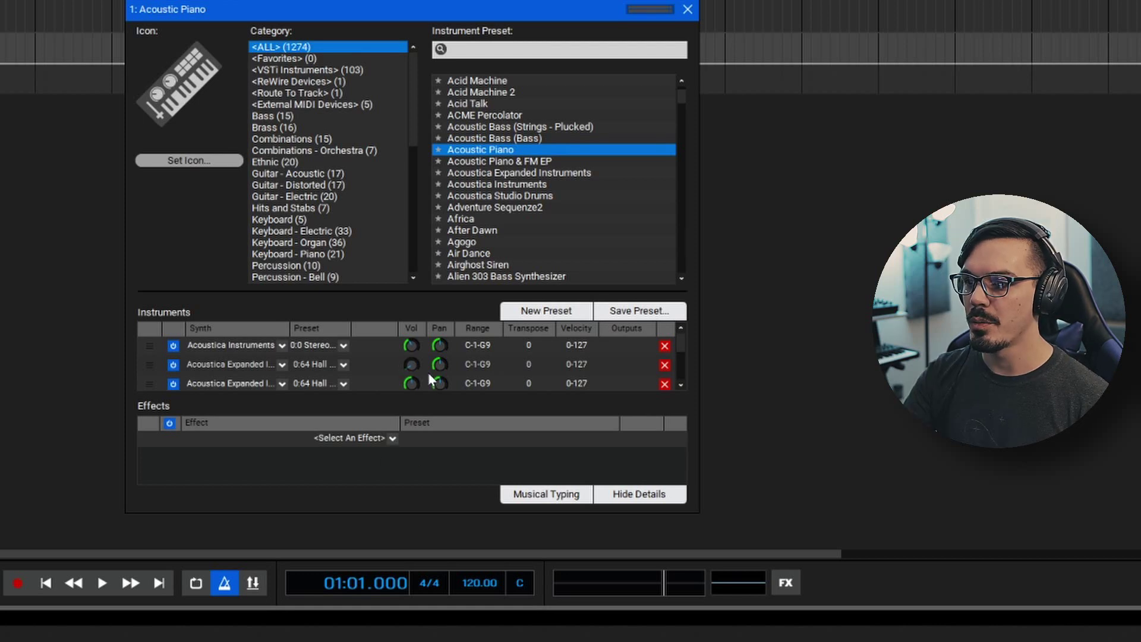
{"action": "scroll", "coordinate": [410, 382], "scroll_direction": "down", "scroll_amount": 5}
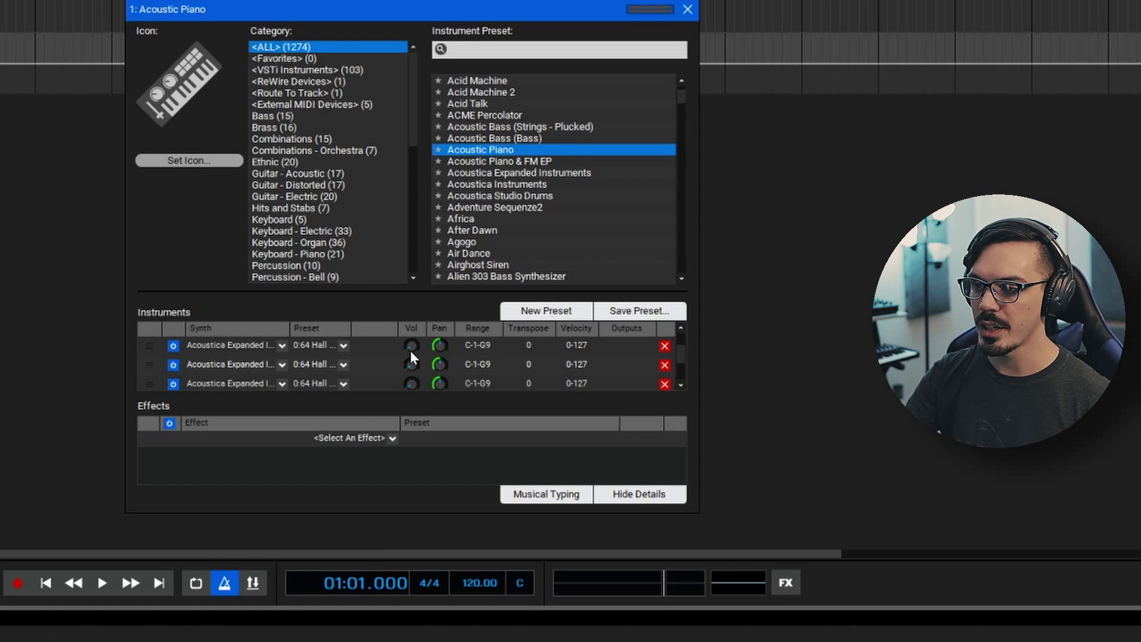
{"action": "left_click_drag", "start_coordinate": [411, 351], "coordinate": [415, 324]}
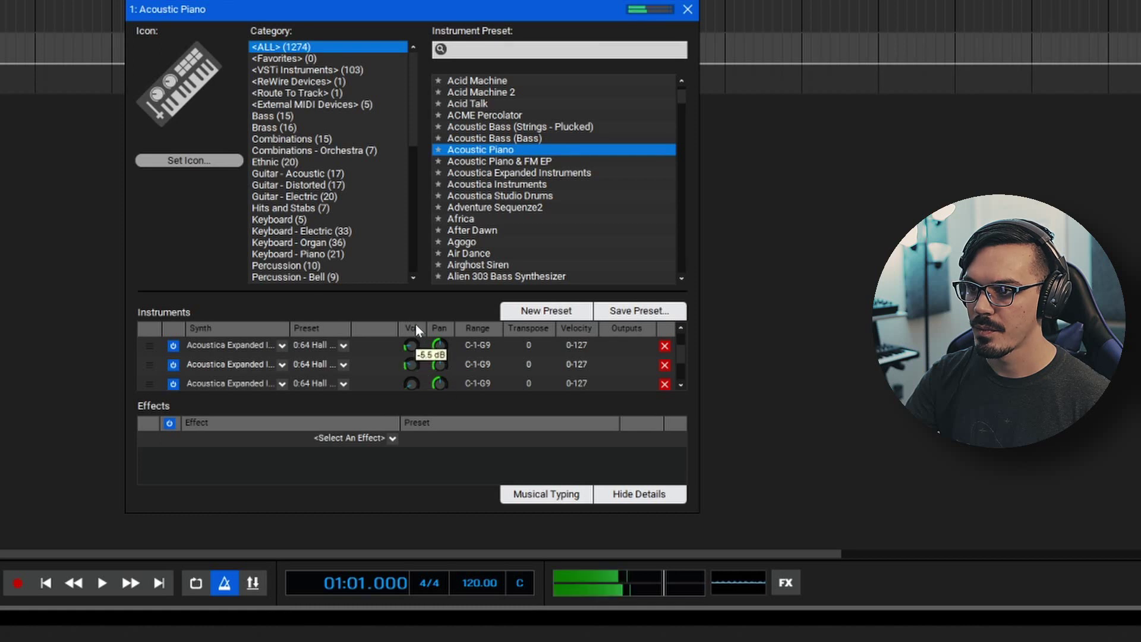
{"action": "left_click_drag", "start_coordinate": [410, 383], "coordinate": [410, 351]}
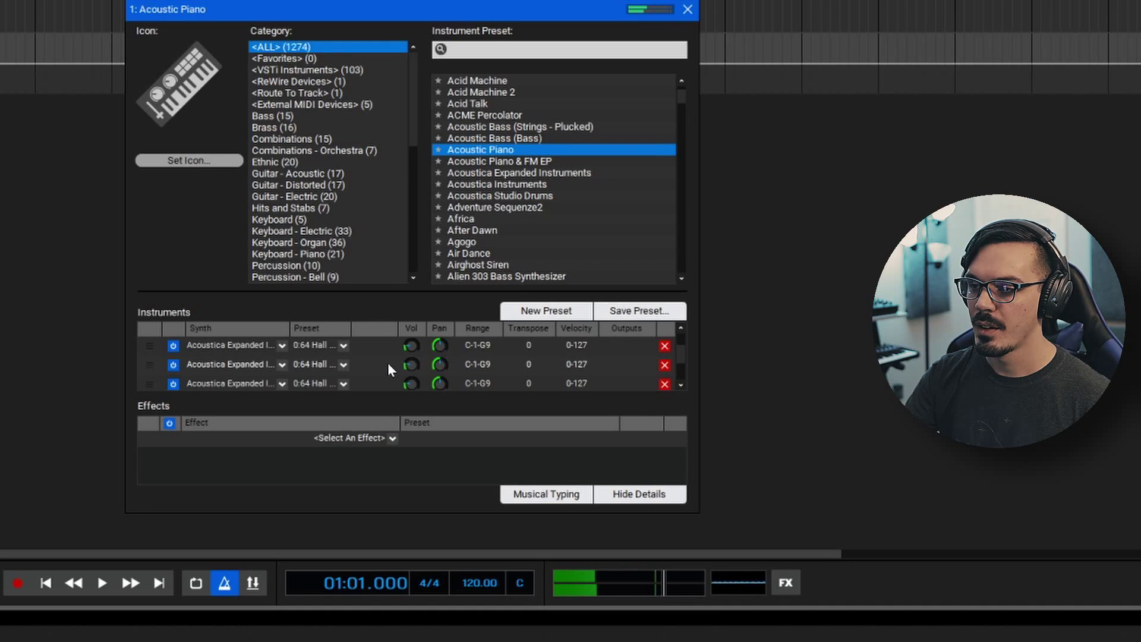
- Transpose the first string layer down 12 semitones and the second up 12
{"action": "double_click", "coordinate": [534, 348]}
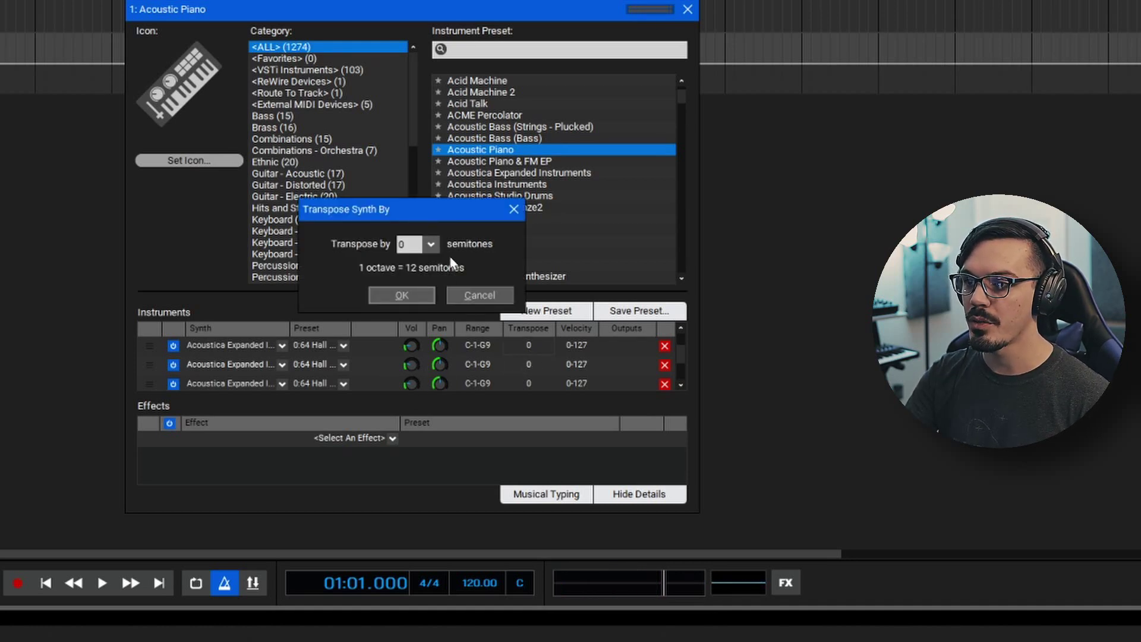
{"action": "left_click", "coordinate": [430, 244]}
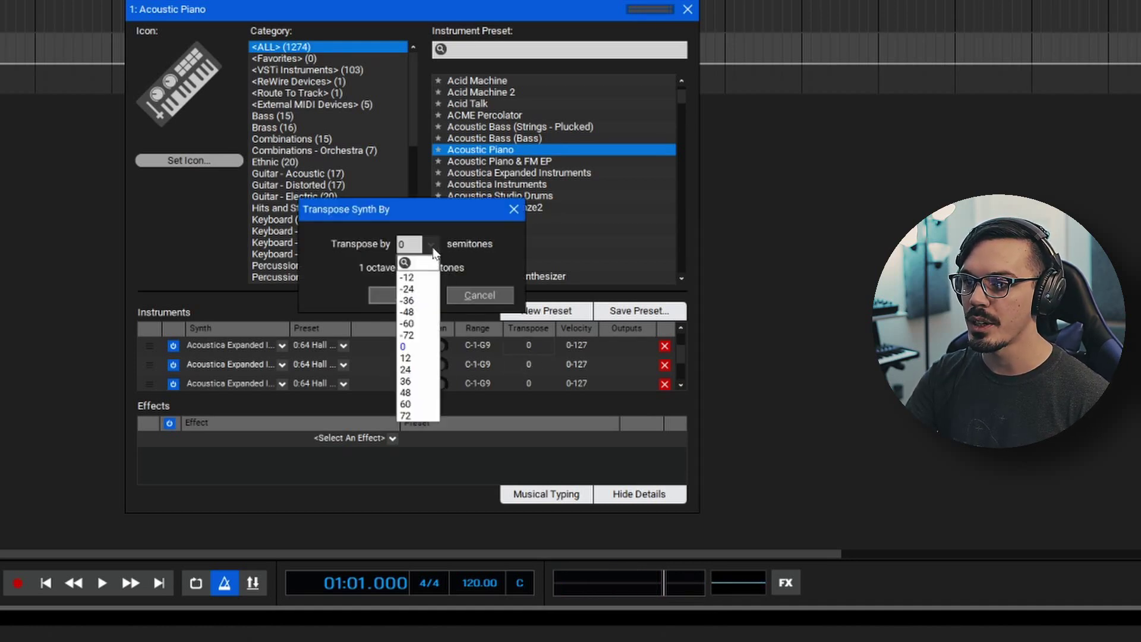
{"action": "left_click", "coordinate": [426, 279]}
{"action": "left_click", "coordinate": [425, 293]}
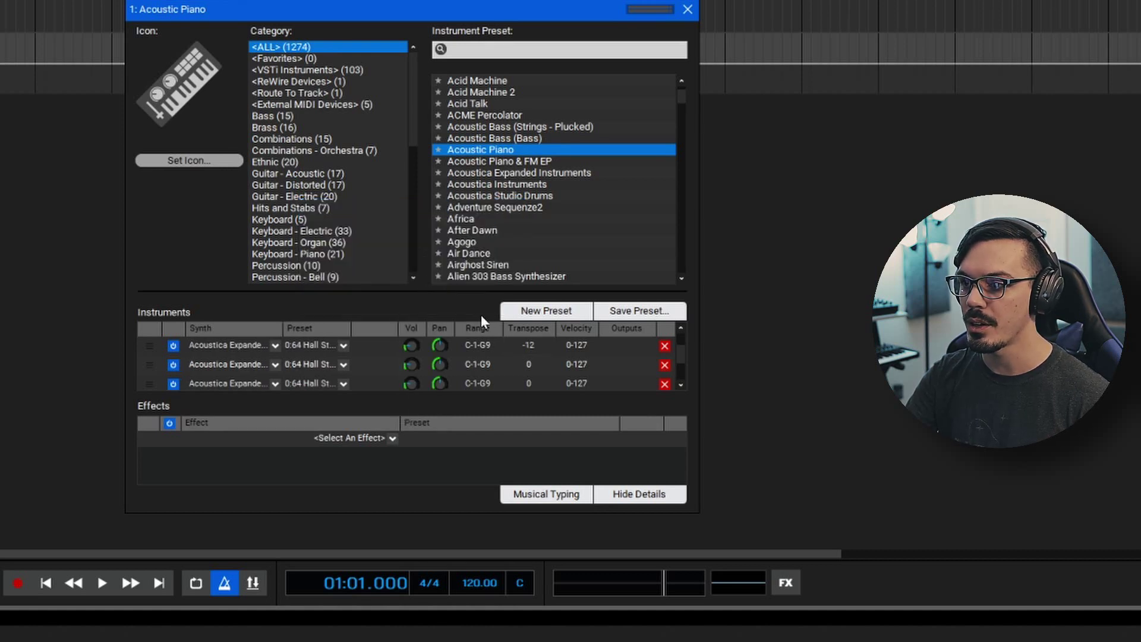
{"action": "left_click", "coordinate": [544, 361]}
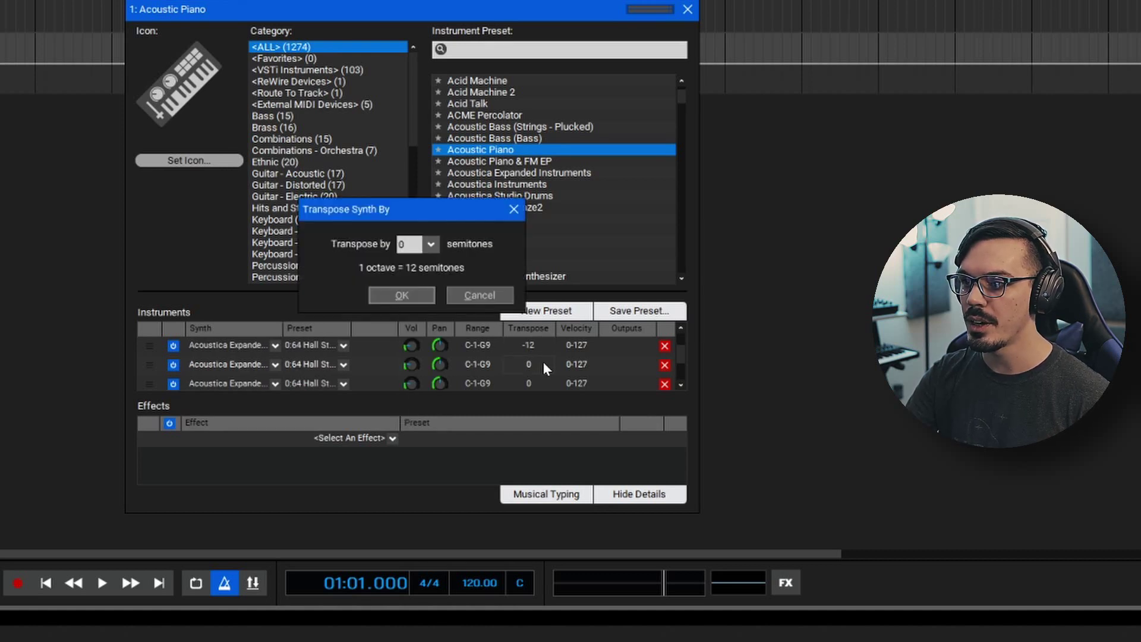
{"action": "left_click", "coordinate": [433, 244]}
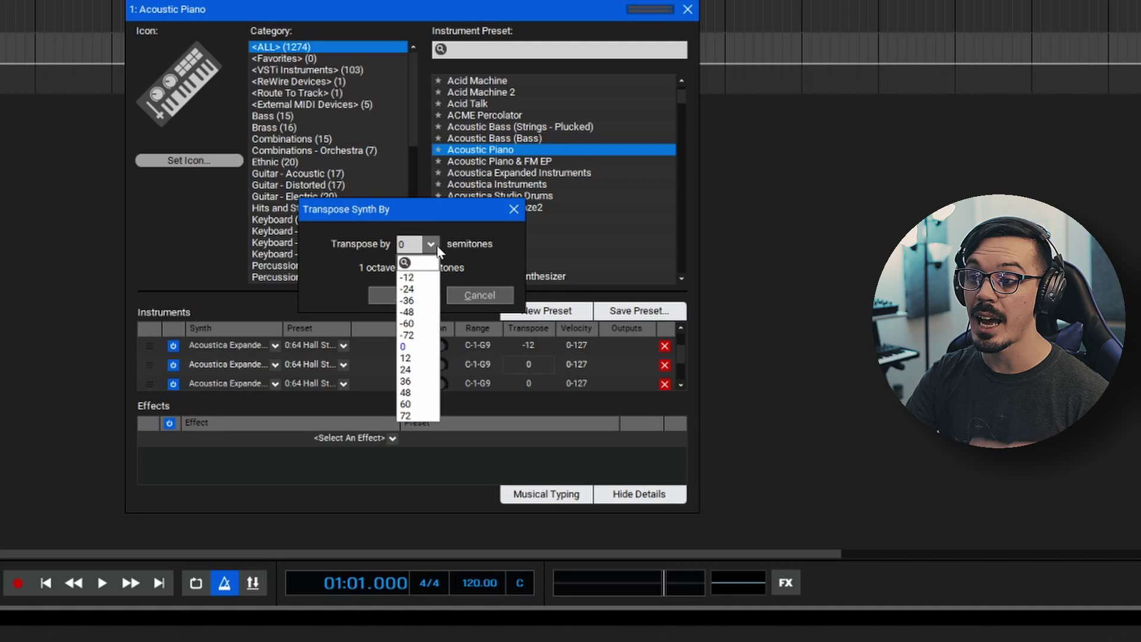
{"action": "left_click", "coordinate": [416, 358]}
{"action": "left_click", "coordinate": [418, 295]}
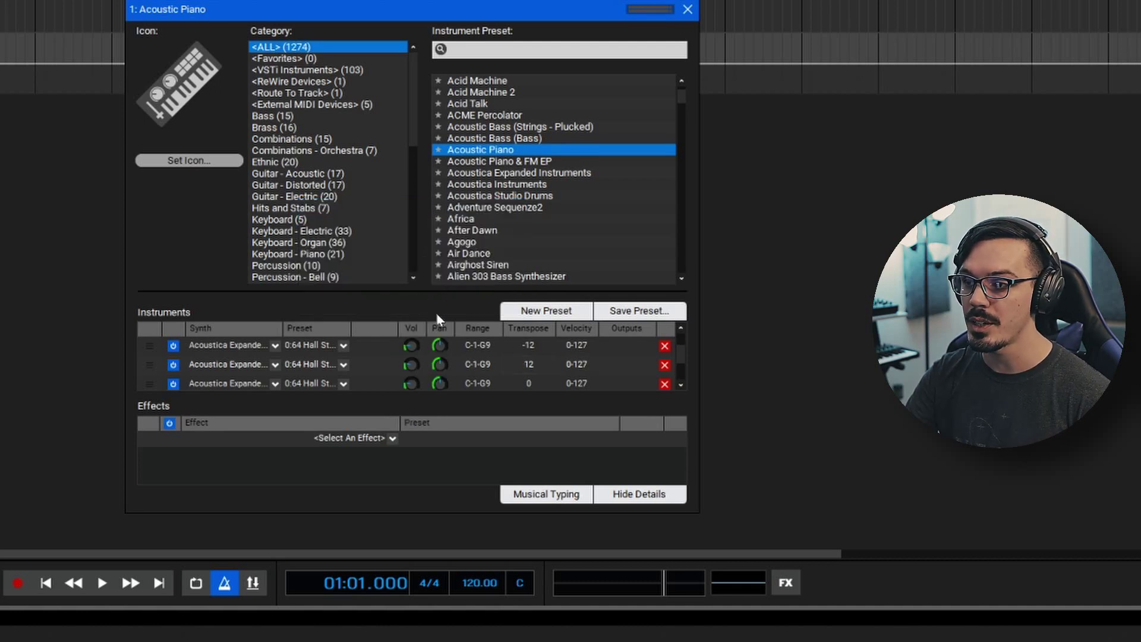
- Transpose the third string layer up 7 semitones and pan the second layer to -61%
{"action": "left_click", "coordinate": [526, 384]}
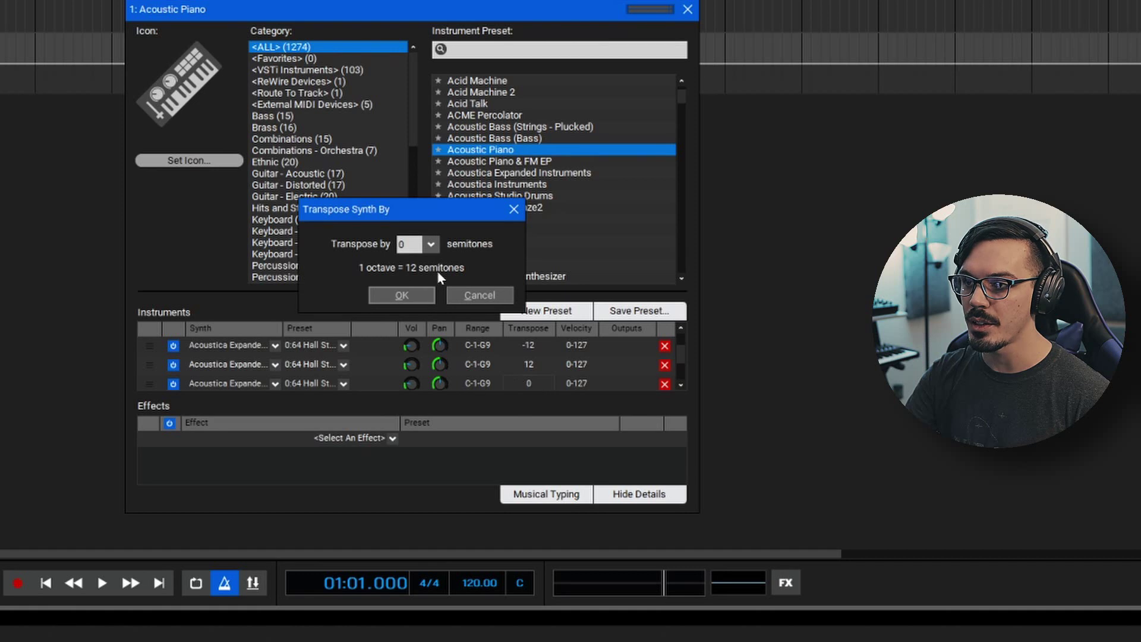
{"action": "left_click", "coordinate": [408, 243]}
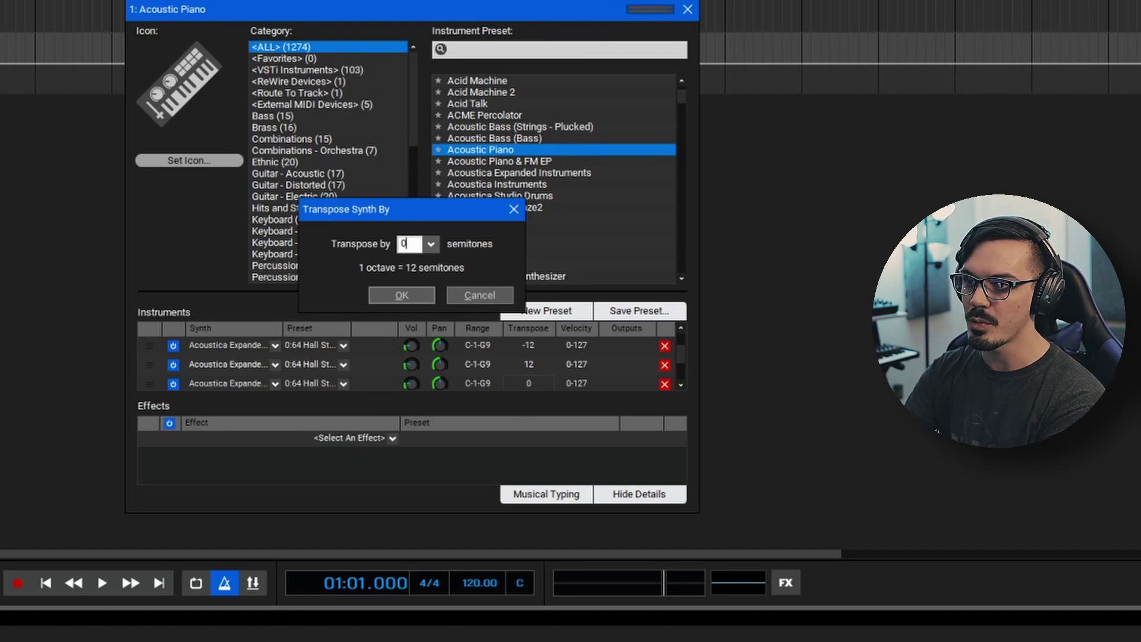
{"action": "key", "text": "BackSpace"}
{"action": "type", "text": "7"}
{"action": "left_click", "coordinate": [398, 294]}
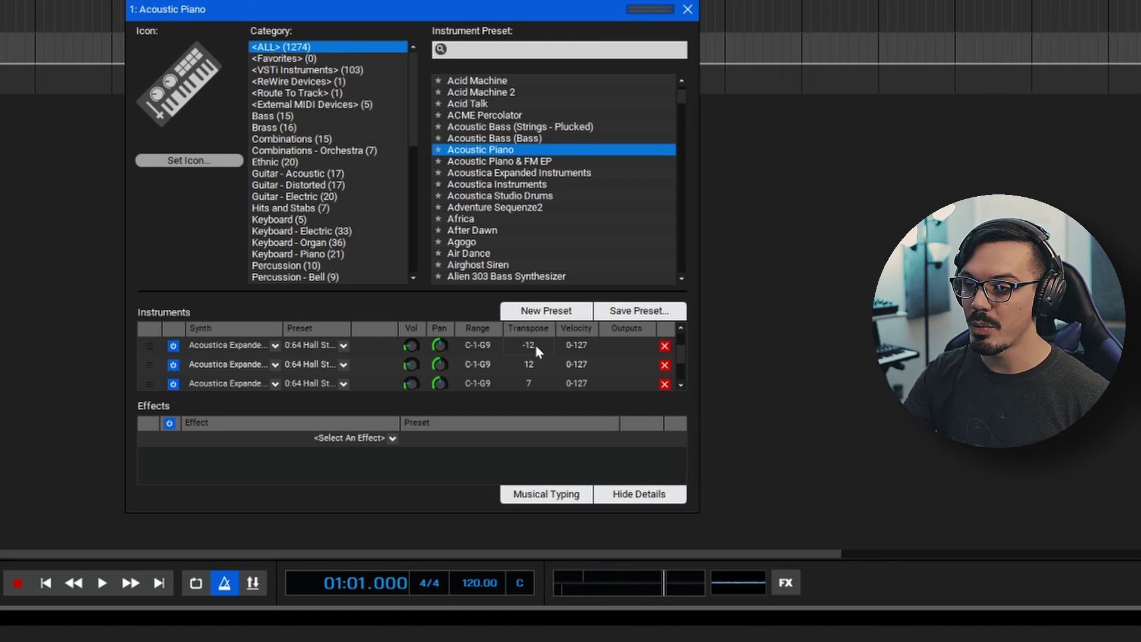
{"action": "left_click_drag", "start_coordinate": [443, 371], "coordinate": [458, 326]}
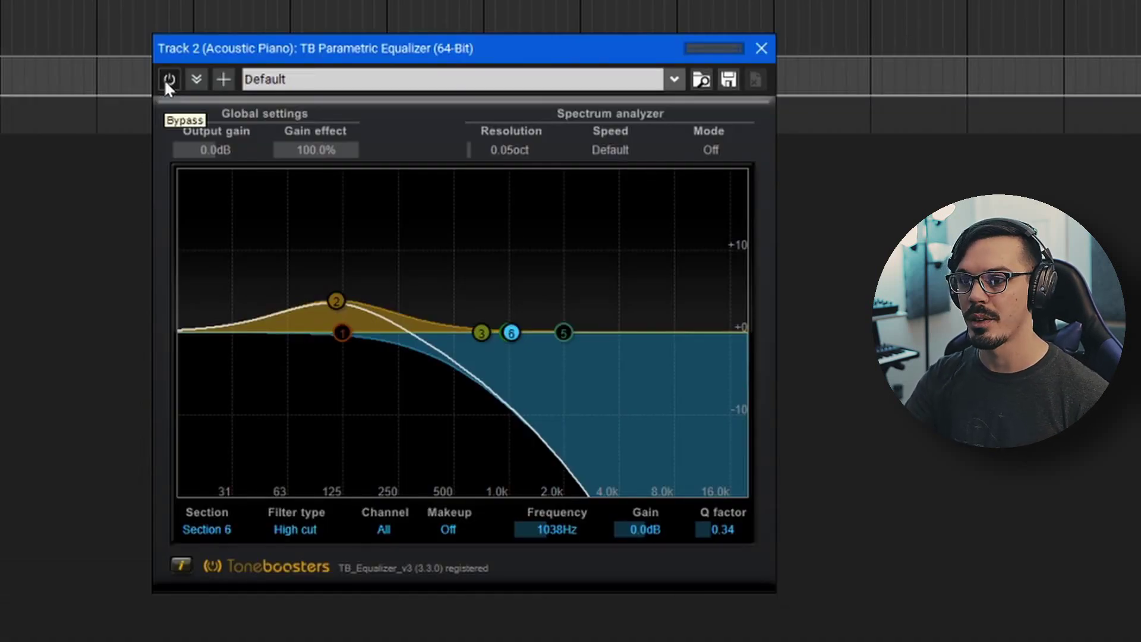
- Enable the EQ, set a gentle high cut with Q about 0.35, then select band 2
{"action": "left_click", "coordinate": [166, 83]}
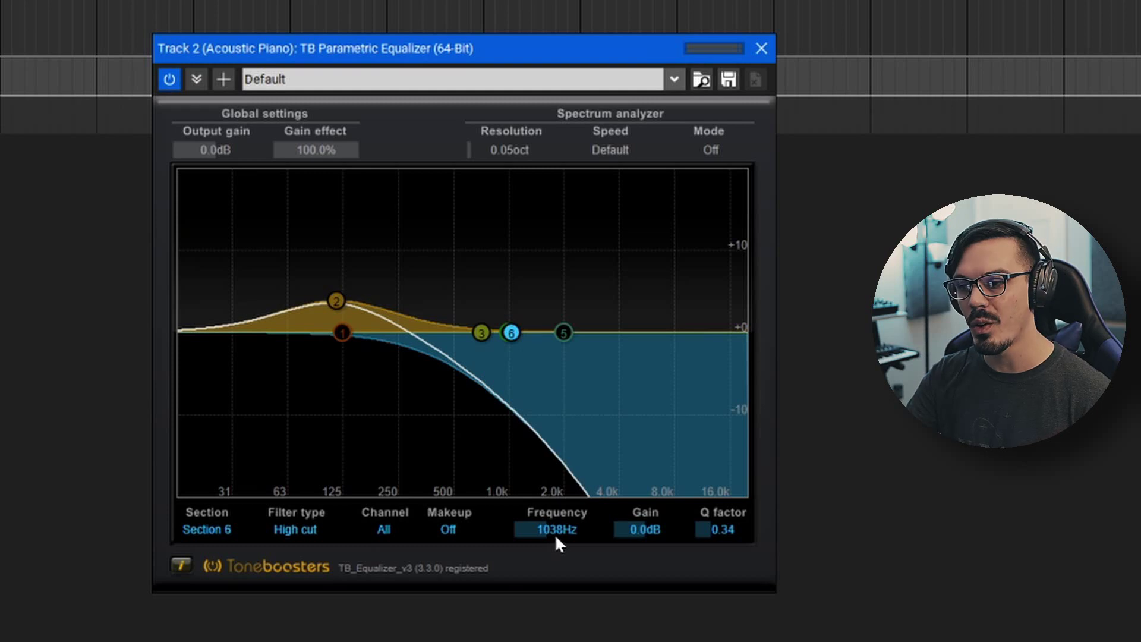
{"action": "mouse_move", "coordinate": [719, 525]}
{"action": "left_mouse_down"}
{"action": "mouse_move", "coordinate": [754, 519]}
{"action": "mouse_move", "coordinate": [725, 516]}
{"action": "left_mouse_up"}
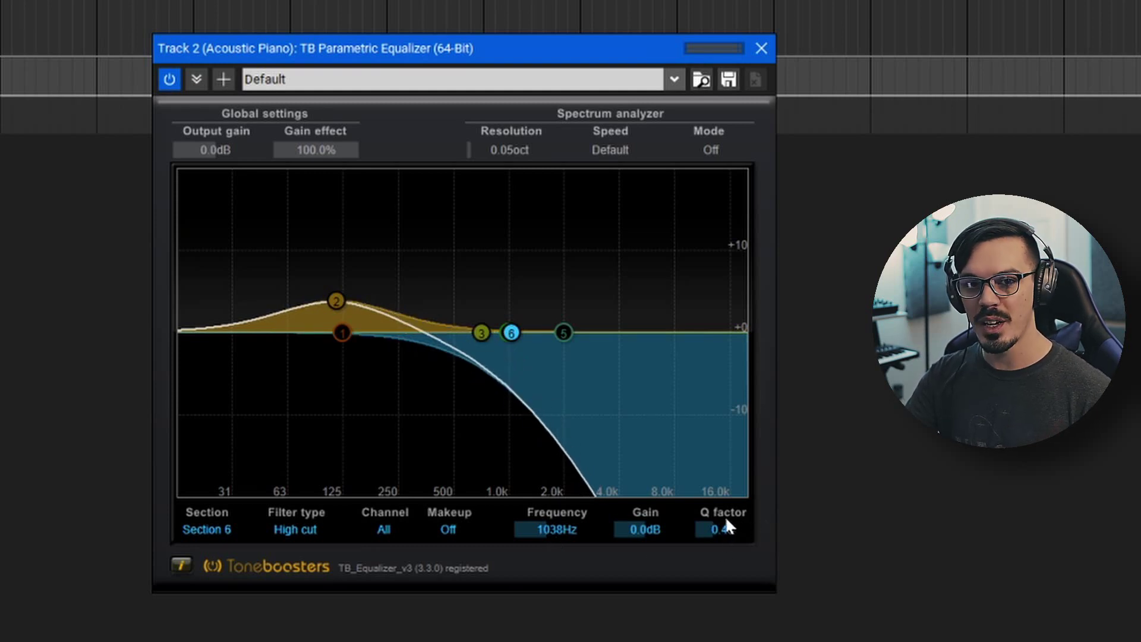
{"action": "left_click_drag", "start_coordinate": [719, 516], "coordinate": [794, 541]}
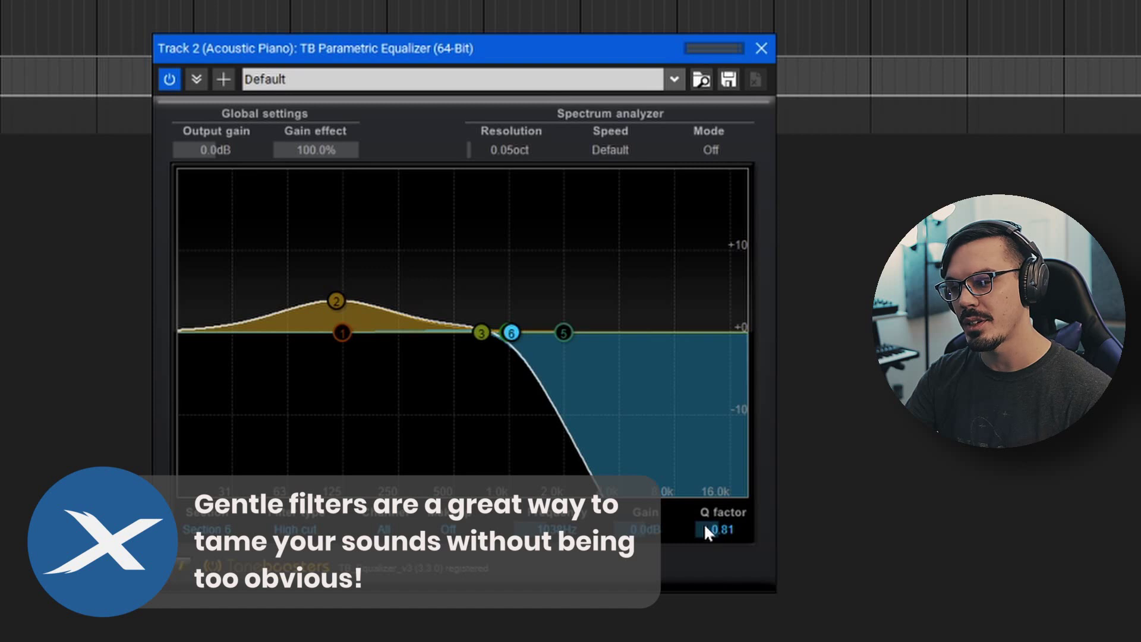
{"action": "left_click_drag", "start_coordinate": [728, 534], "coordinate": [682, 536]}
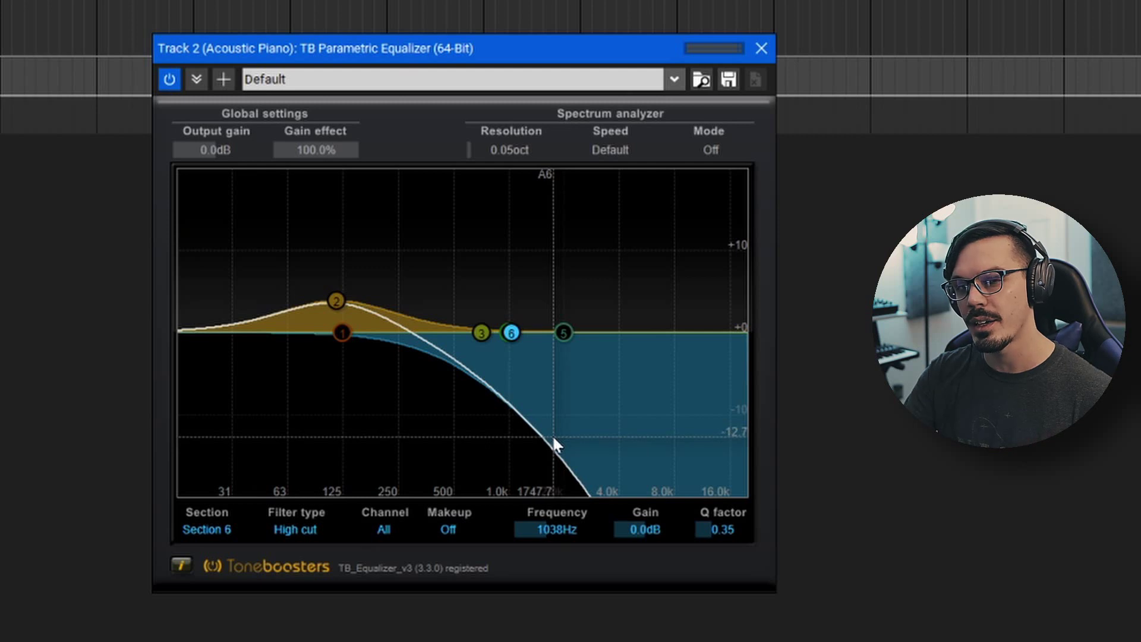
{"action": "left_click", "coordinate": [339, 299]}
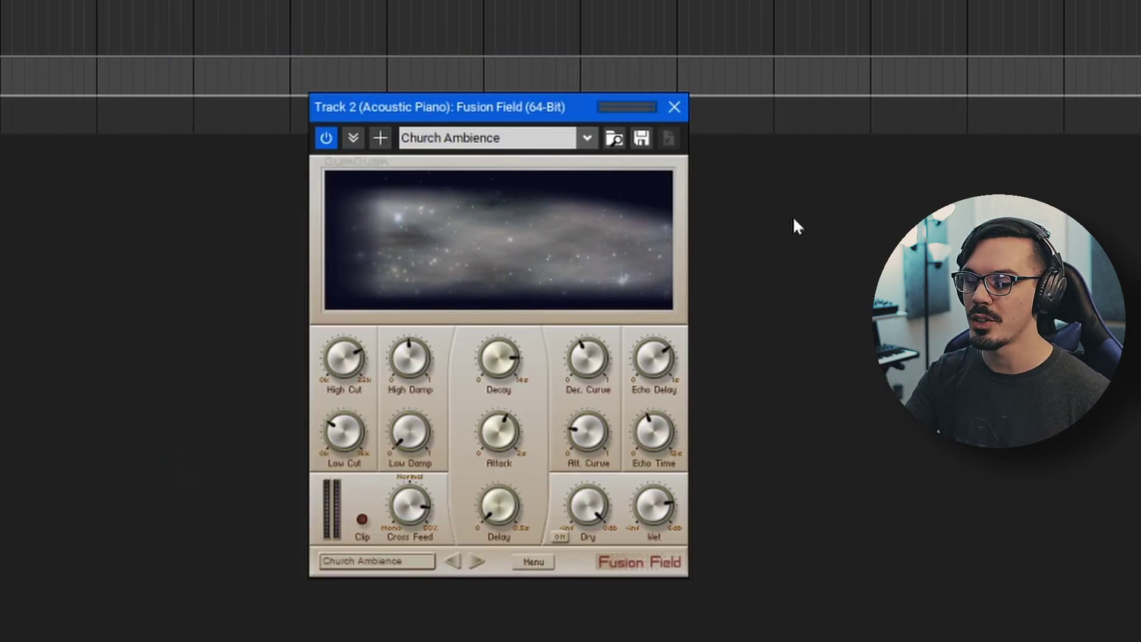
- Set the Fusion Field reverb attack to about 0.28 seconds and wet level to -21.9 dB
{"action": "mouse_move", "coordinate": [509, 358]}
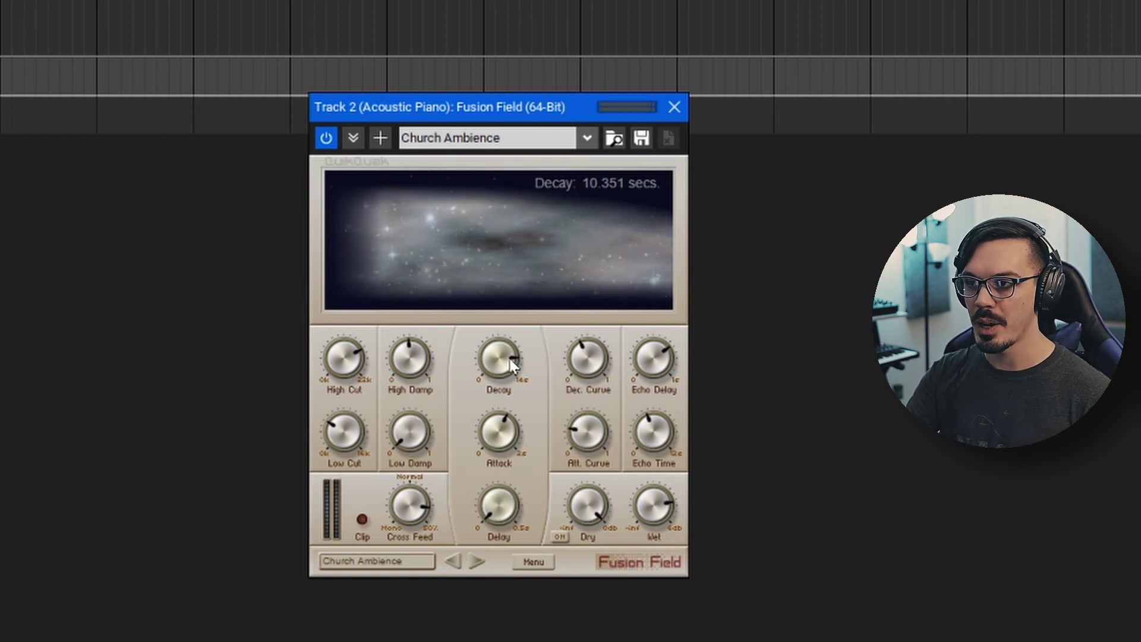
{"action": "mouse_move", "coordinate": [508, 438]}
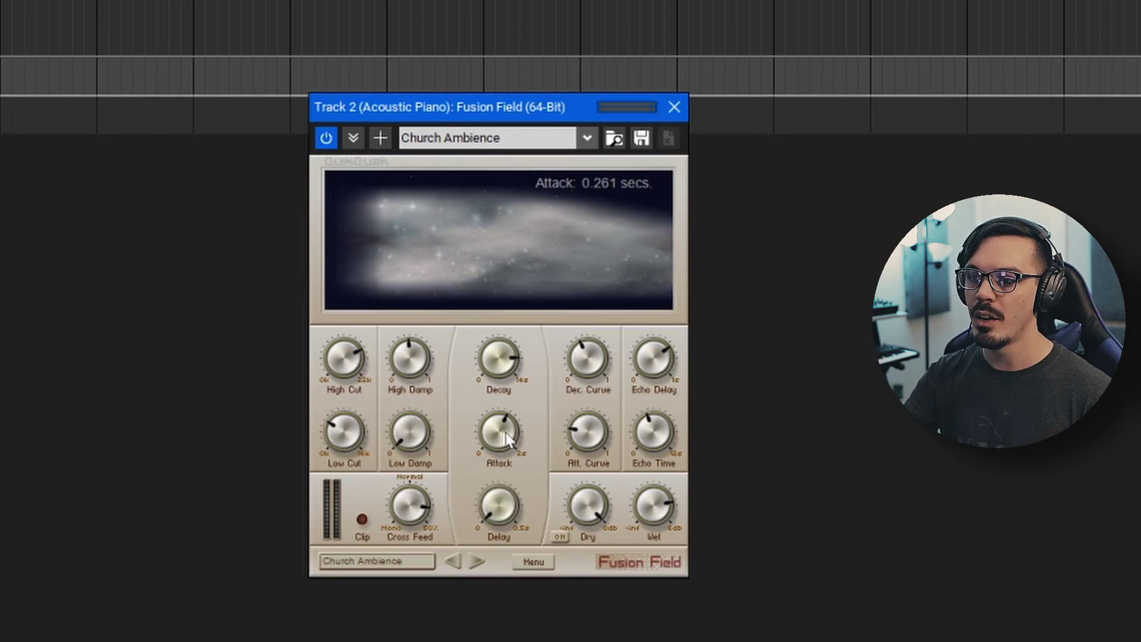
{"action": "left_click_drag", "start_coordinate": [508, 438], "coordinate": [511, 633]}
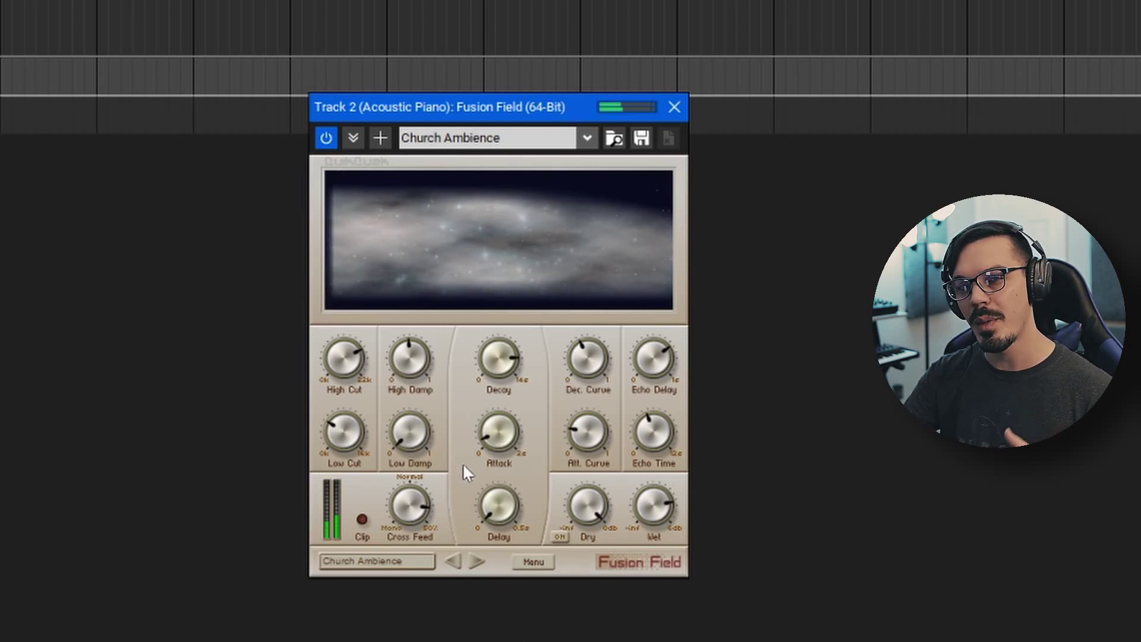
{"action": "left_click", "coordinate": [497, 445]}
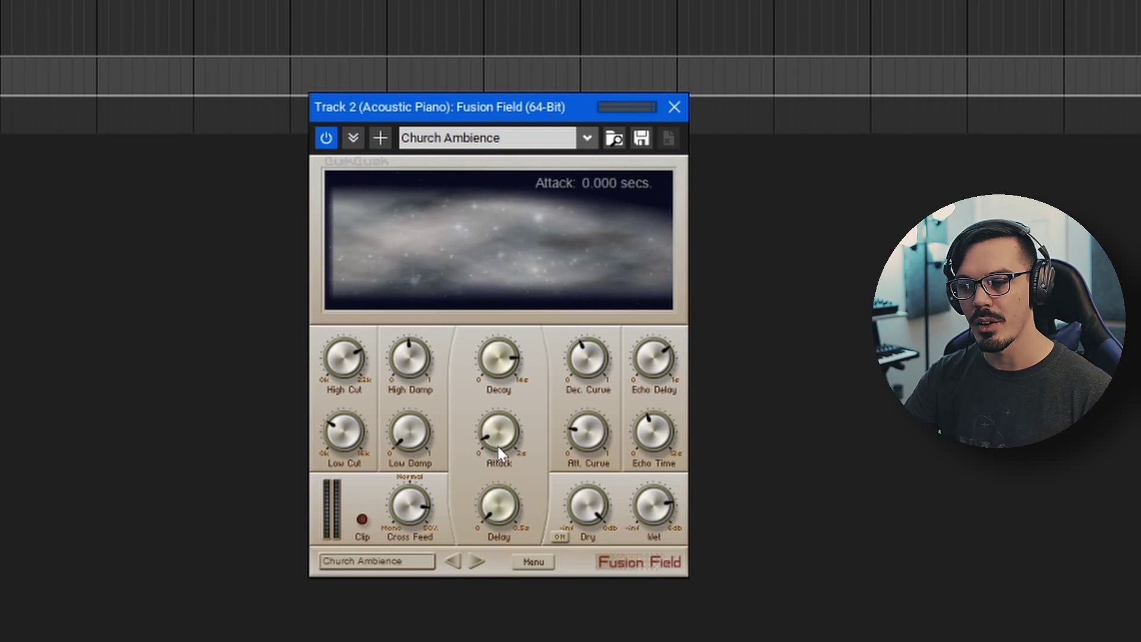
{"action": "left_click_drag", "start_coordinate": [497, 444], "coordinate": [483, 185]}
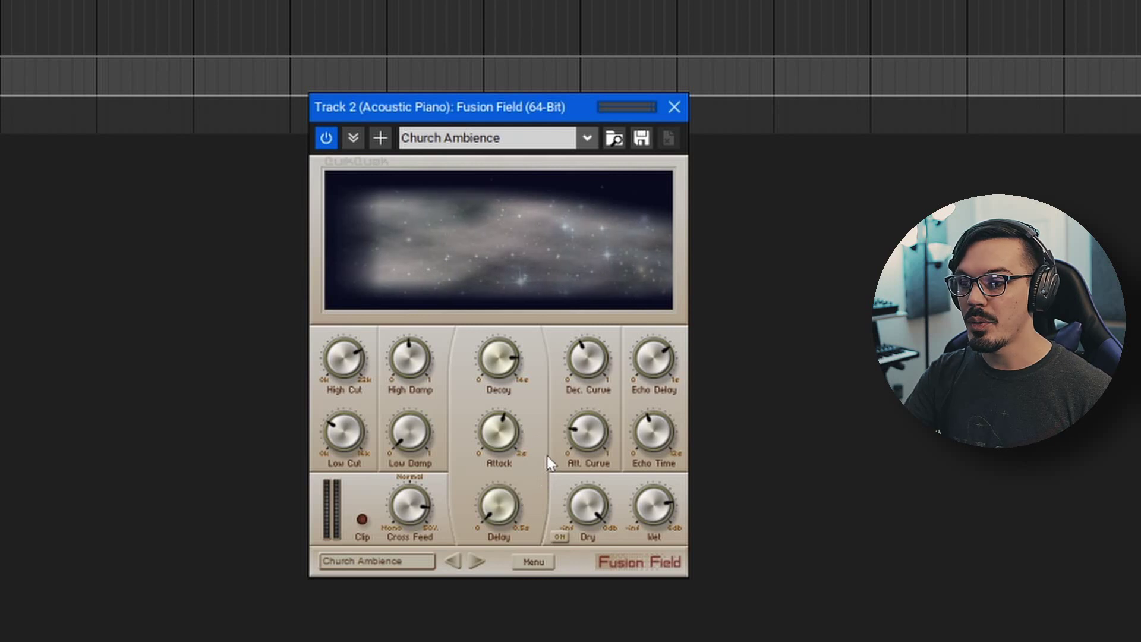
{"action": "left_click_drag", "start_coordinate": [656, 502], "coordinate": [656, 557]}
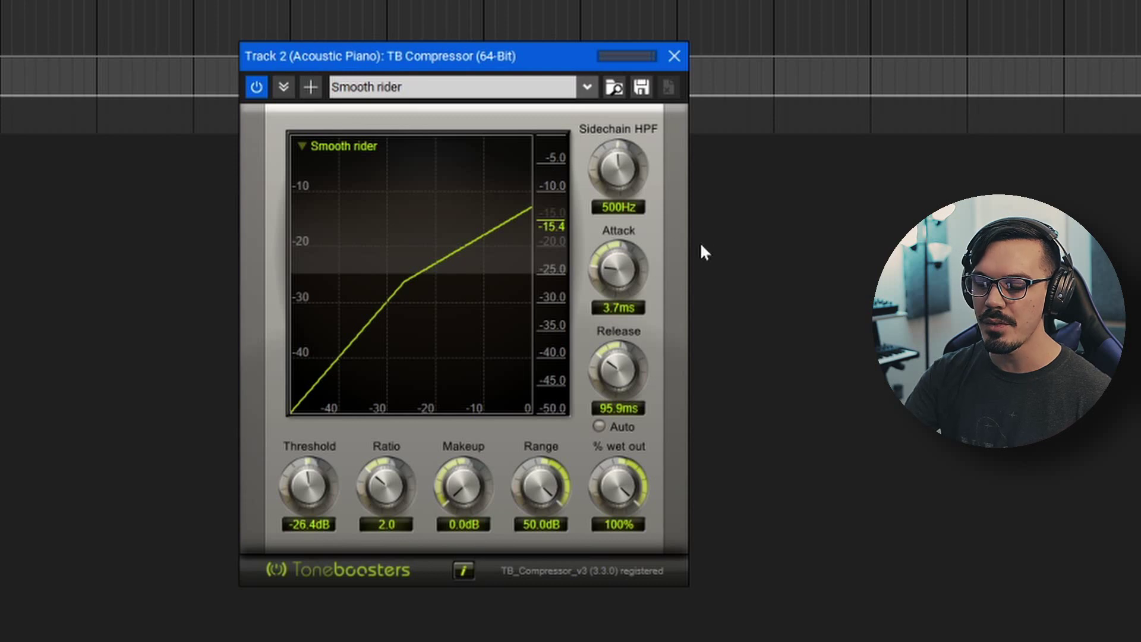
- Play the track and lengthen the TB Compressor release to about 168 ms
{"action": "key", "text": "space"}
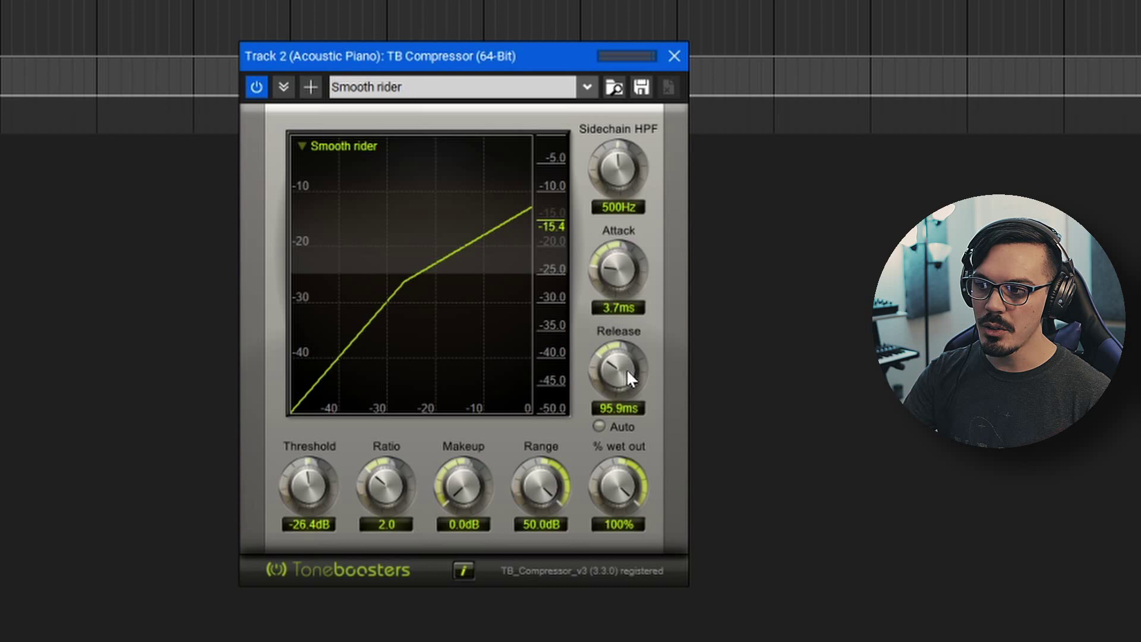
{"action": "mouse_move", "coordinate": [627, 372]}
{"action": "left_mouse_down"}
{"action": "mouse_move", "coordinate": [628, 321]}
{"action": "mouse_move", "coordinate": [633, 354]}
{"action": "left_mouse_up"}
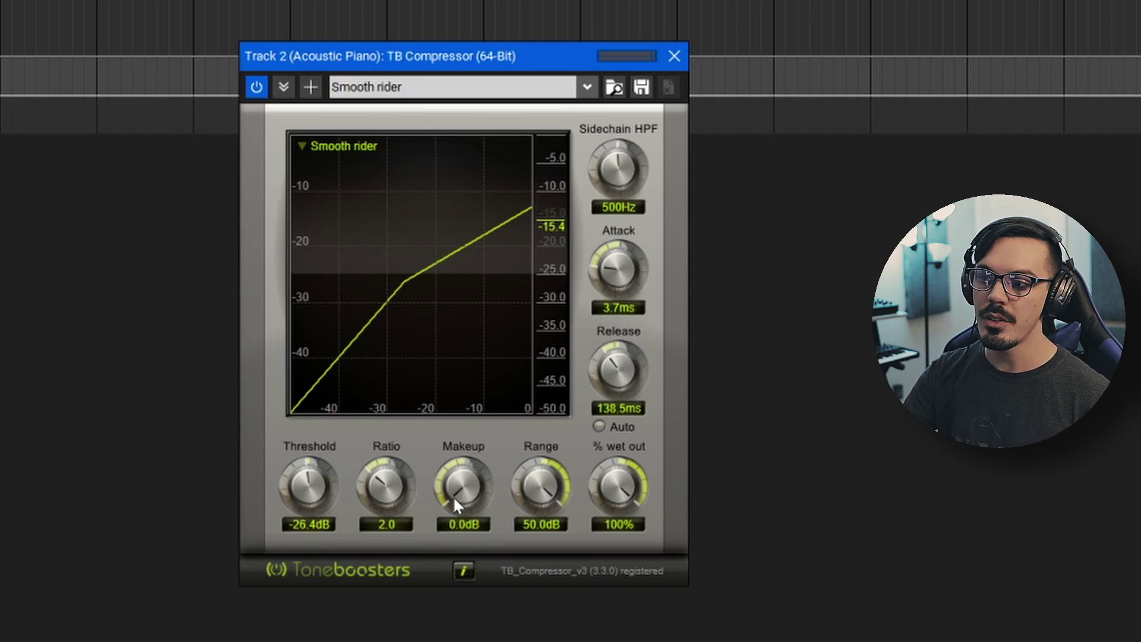